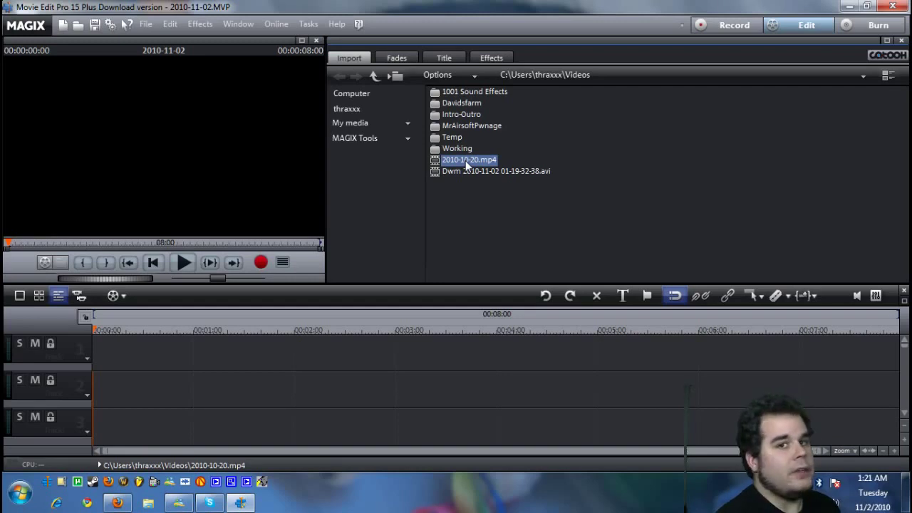
Drag 2010-10-20.mp4 from the Videos folder in the Import browser onto timeline track 1.
mouse_move(119, 354)
left_mouse_down()
mouse_move(94, 358)
mouse_move(116, 361)
left_mouse_up()
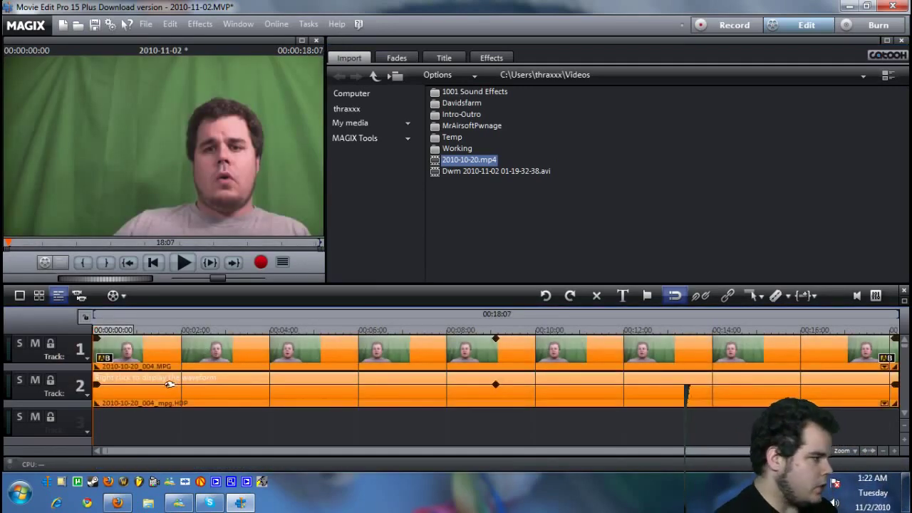
Once import finishes, bring up the context menu of the audio clip on track 2.
right_click(170, 384)
Create the waveform for the track-2 audio and preview the clip's opening seconds.
left_click(258, 143)
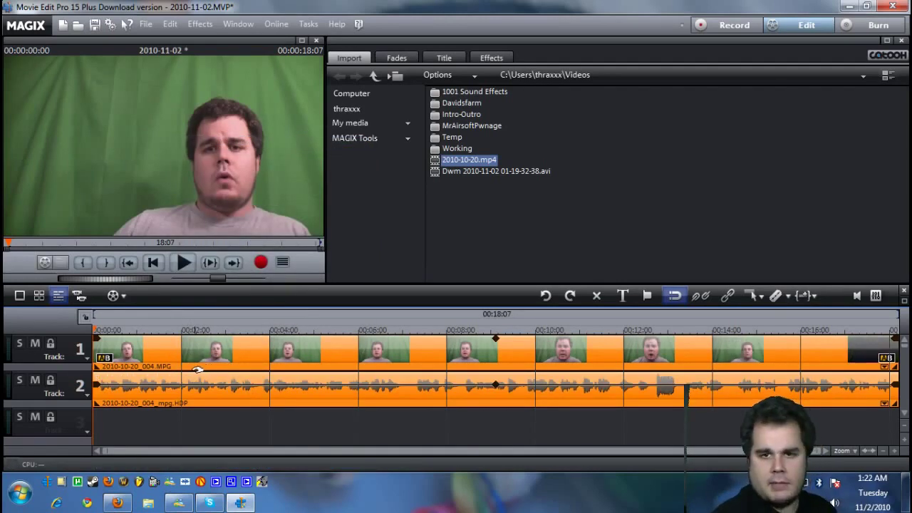
key("space")
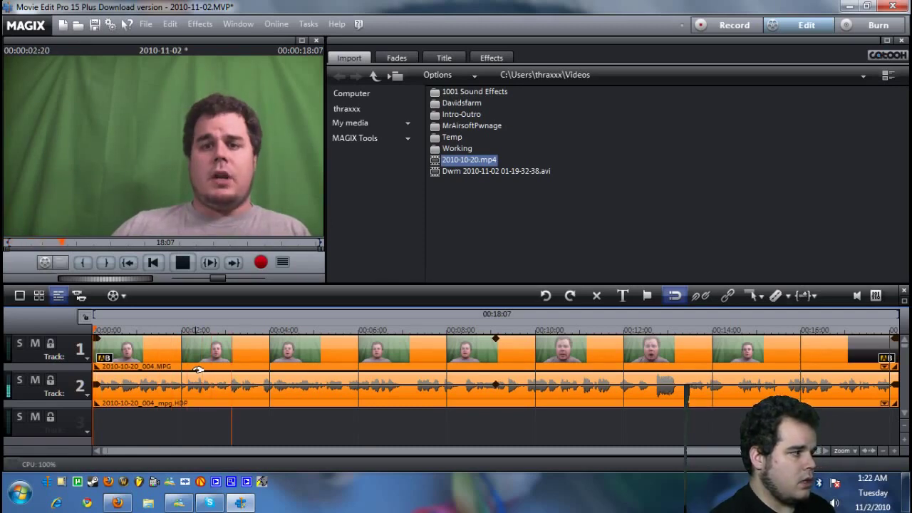
key("space")
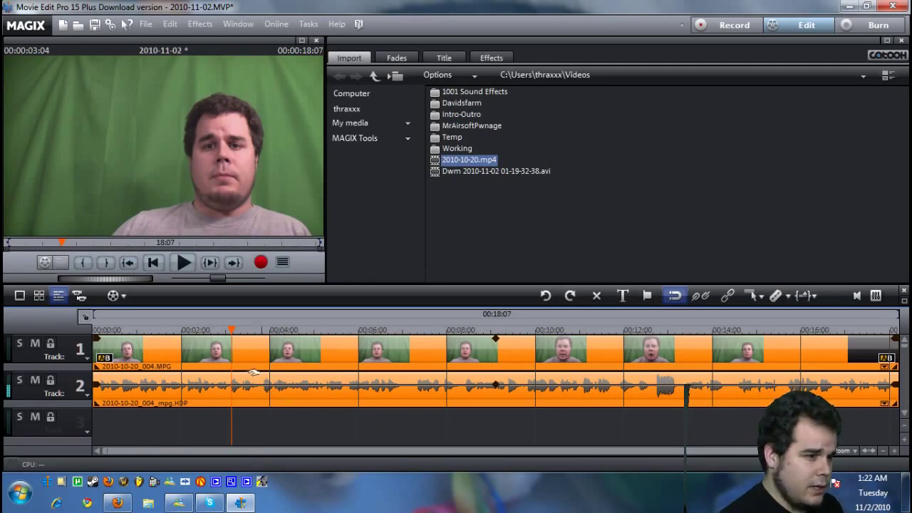
Open Timestretch/Resample for the track-2 voice audio from its context menu.
left_click(884, 405)
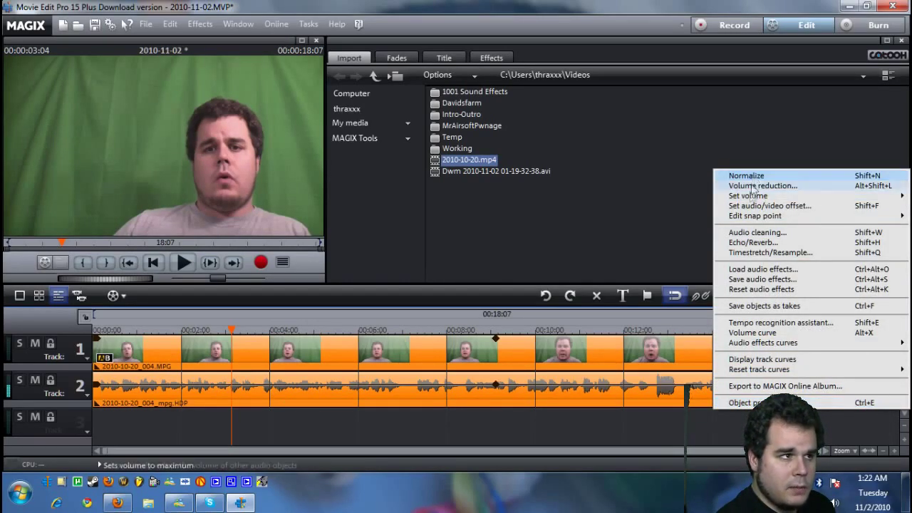
left_click(559, 389)
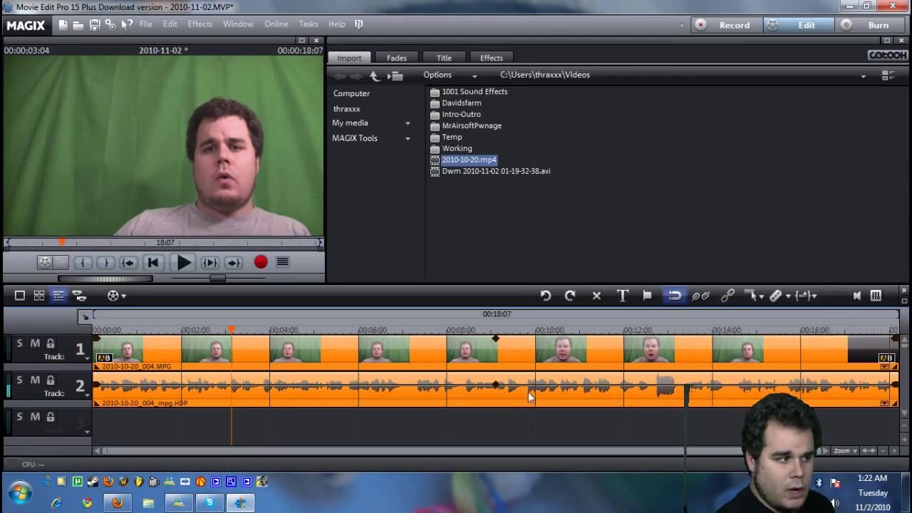
right_click(529, 396)
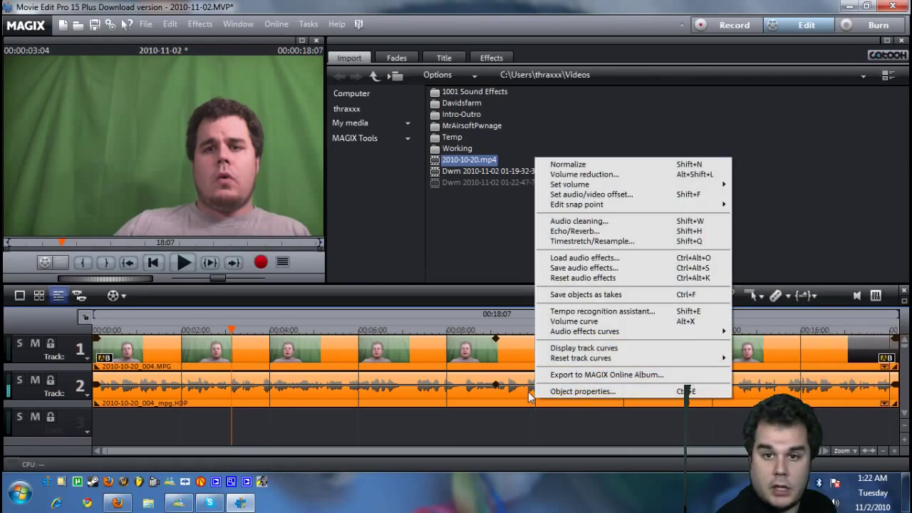
left_click(593, 240)
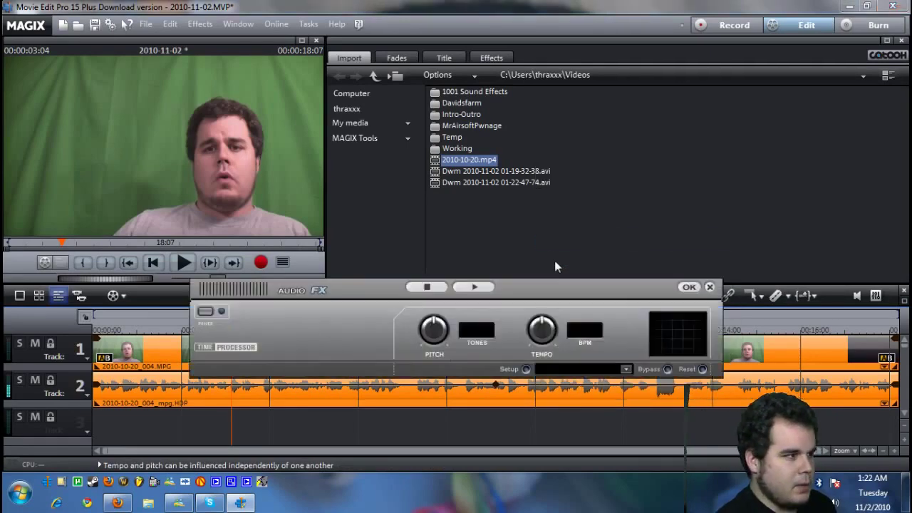
Audition the voice pitched up to 8.2 tones, then lower it to -2.4 tones and preview.
left_click_drag(526, 289, 527, 216)
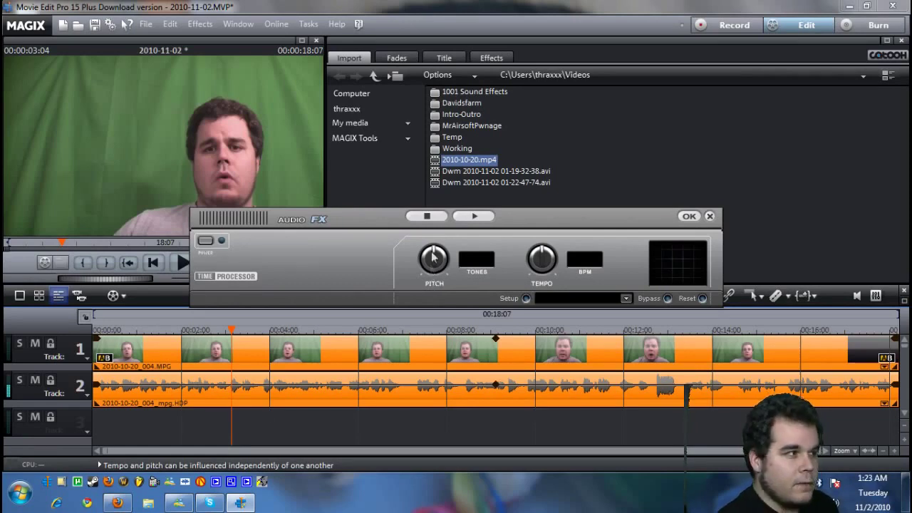
left_click_drag(435, 253, 448, 266)
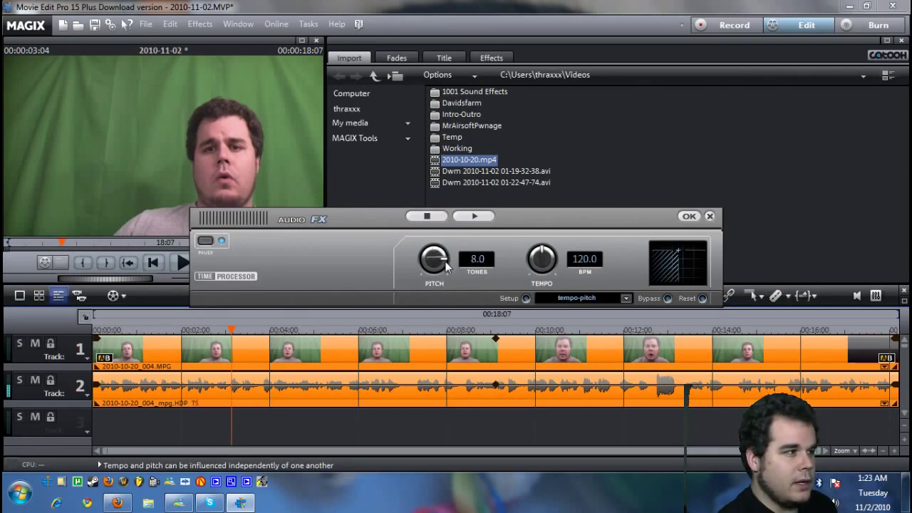
left_click(474, 218)
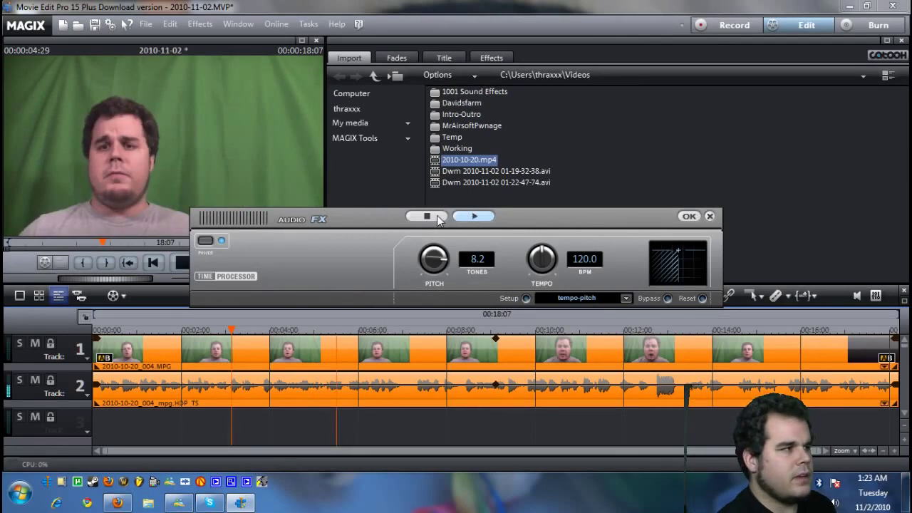
left_click(438, 218)
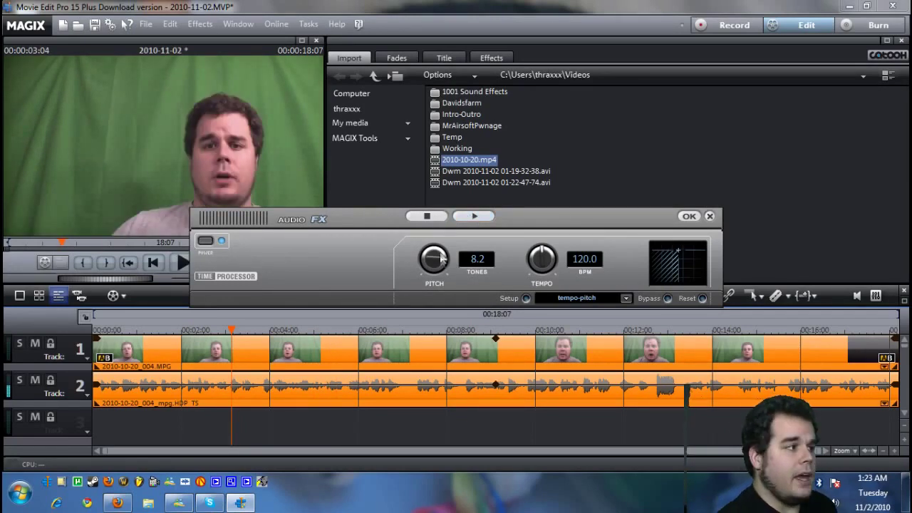
left_click_drag(442, 261, 431, 256)
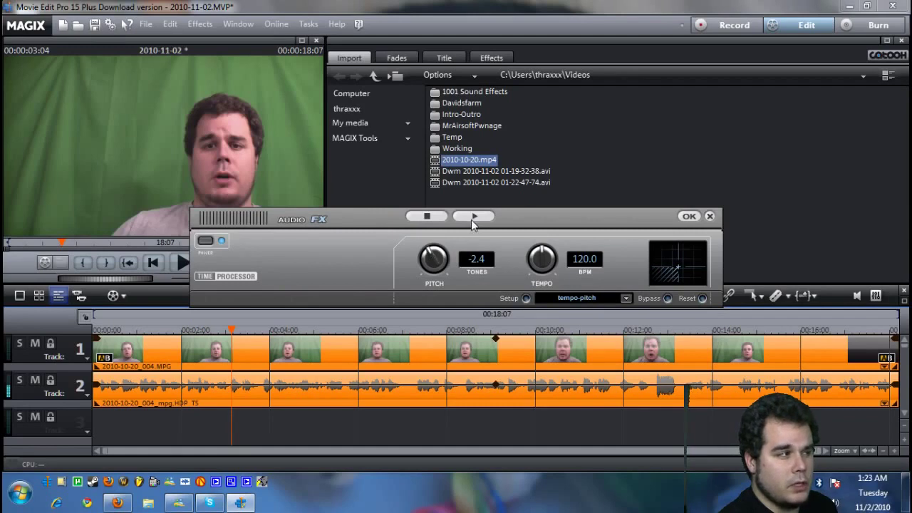
left_click(474, 218)
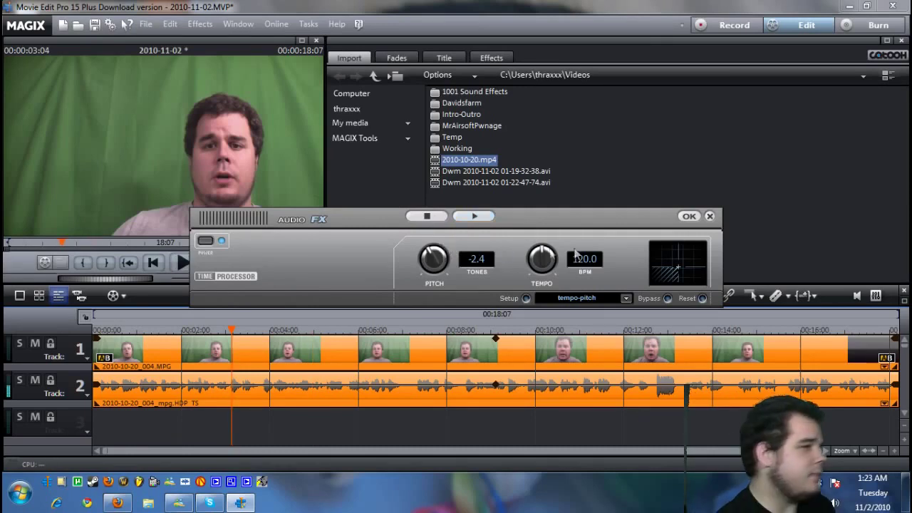
Reset Pitch to 0.0 tones, adjust the Tempo knob, and confirm the Audio FX dialog with OK.
double_click(434, 258)
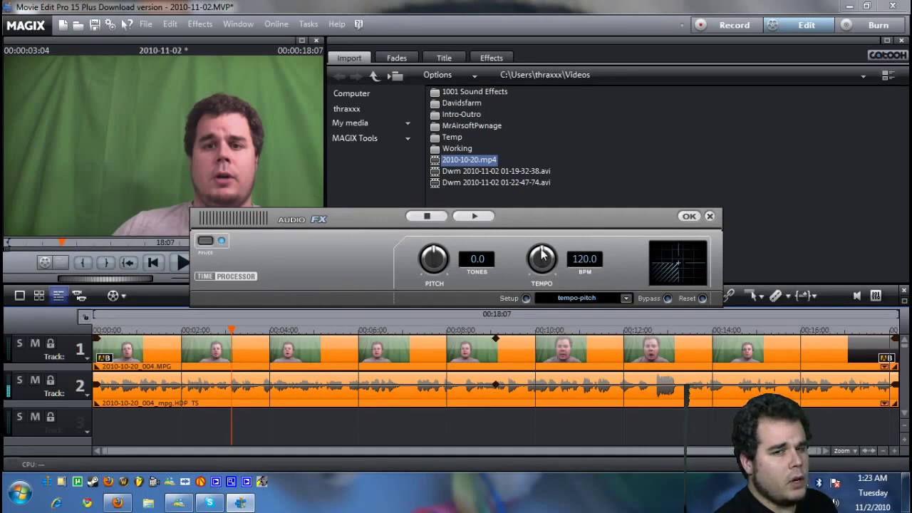
mouse_move(542, 254)
left_mouse_down()
mouse_move(554, 264)
mouse_move(543, 257)
left_mouse_up()
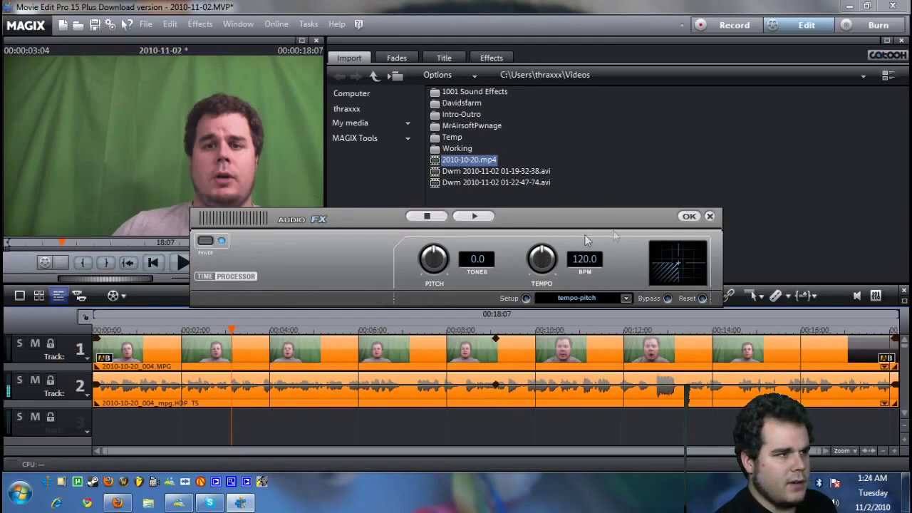
left_click(690, 218)
Apply a Speed factor of 2.00 to the clip, shortening it to 00:00:09:03, and play from the start.
left_click(492, 59)
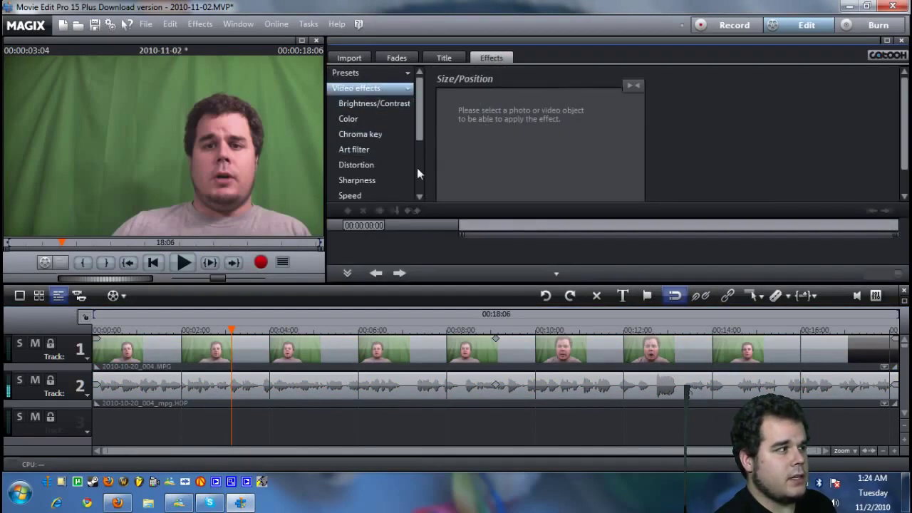
left_click(374, 195)
left_click(442, 335)
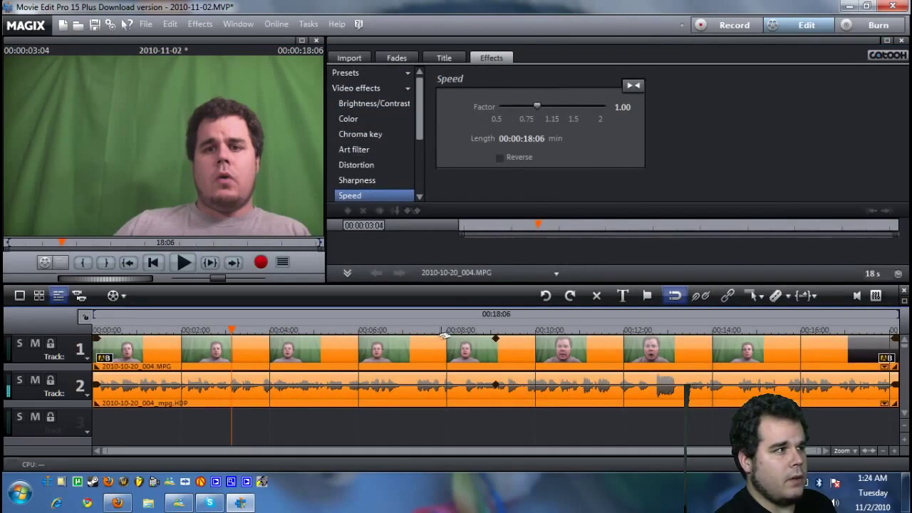
left_click_drag(538, 107, 532, 107)
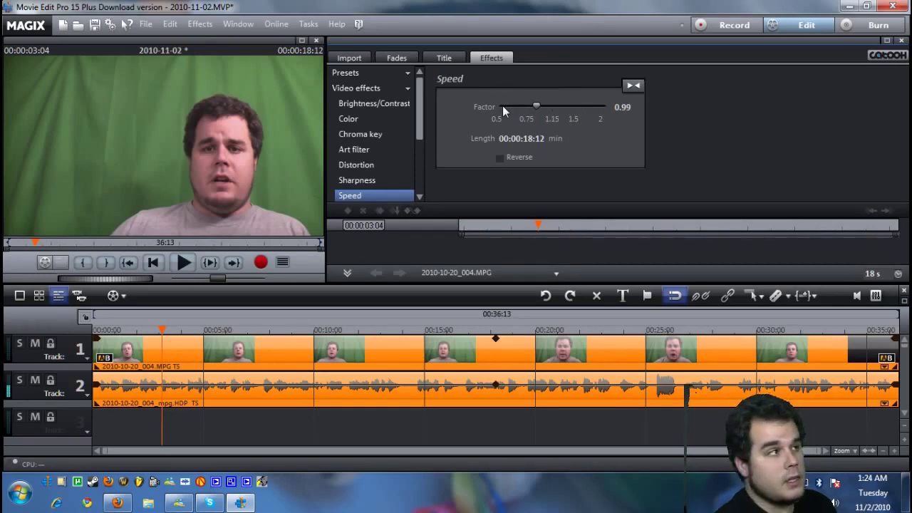
left_click(503, 107)
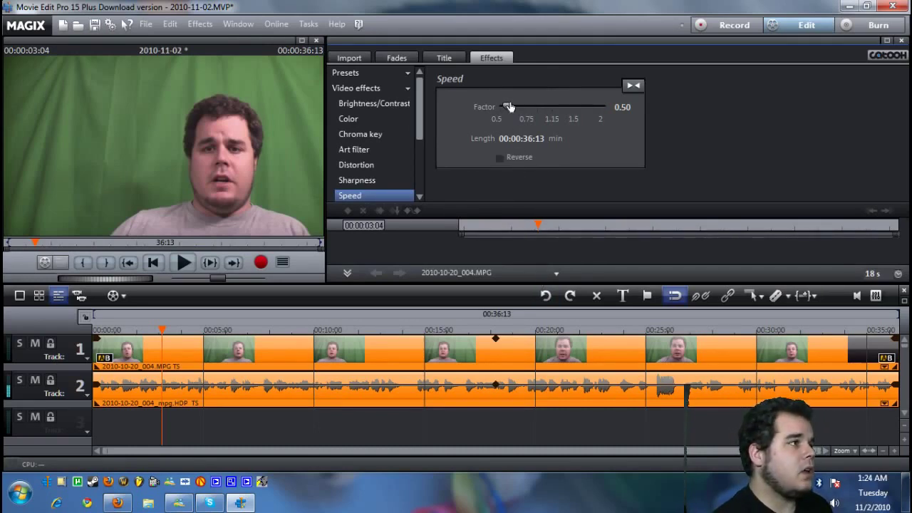
left_click(608, 107)
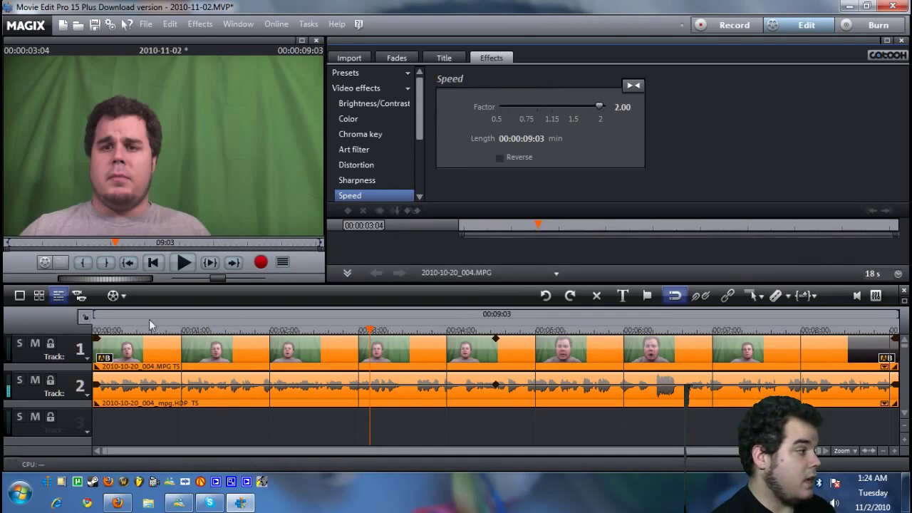
left_click(112, 332)
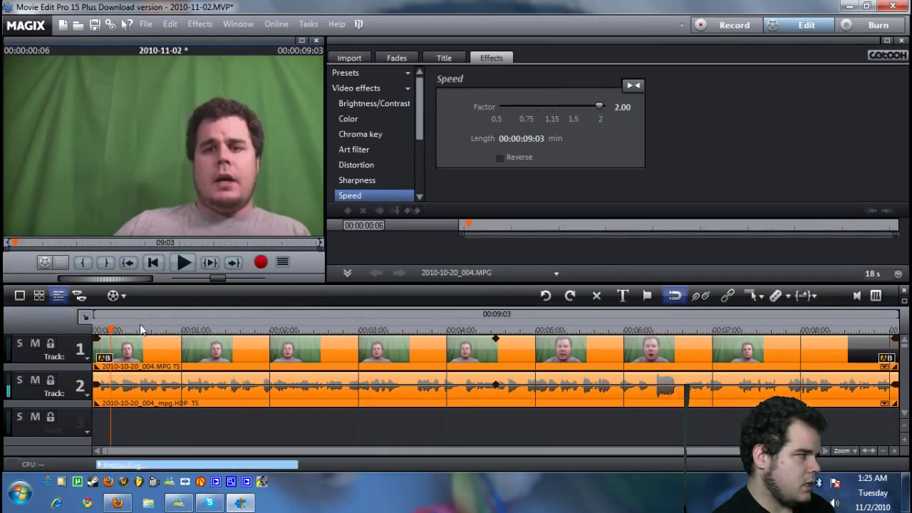
key("space")
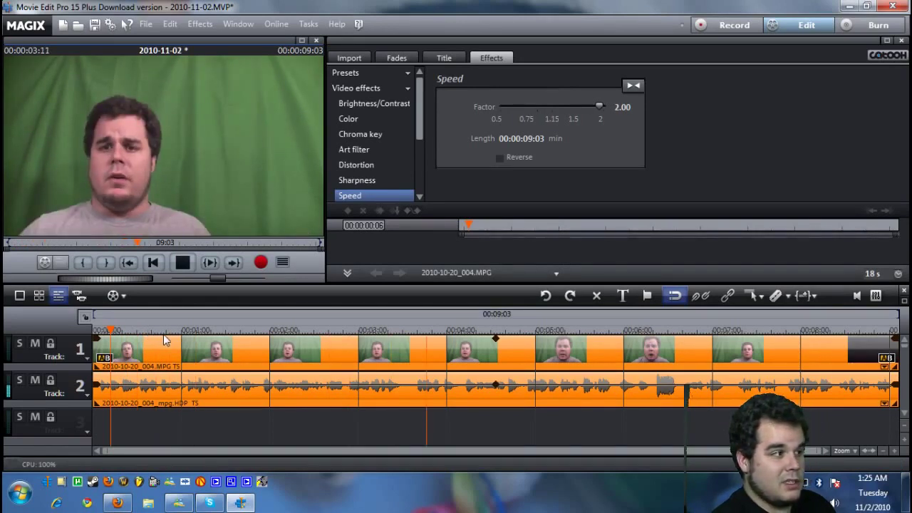
Stop the double-speed playback and click empty timeline space to deselect all clips.
key("space")
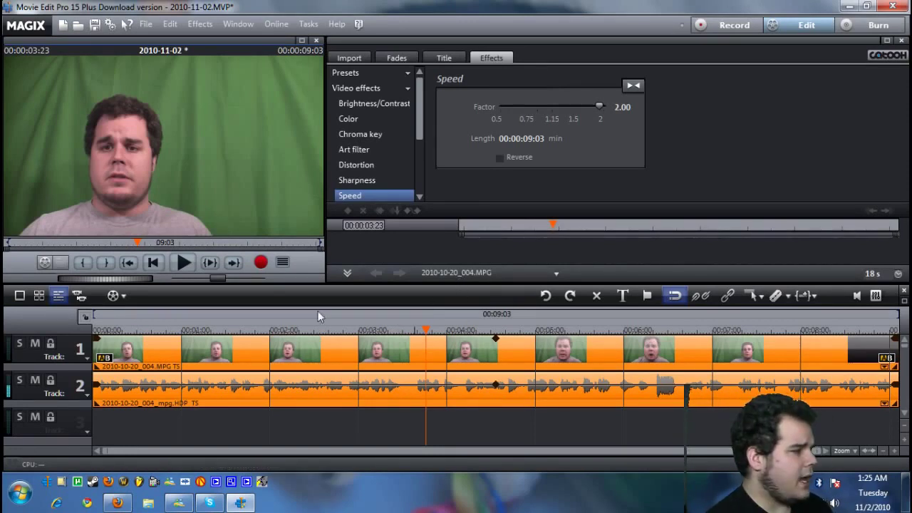
left_click(104, 432)
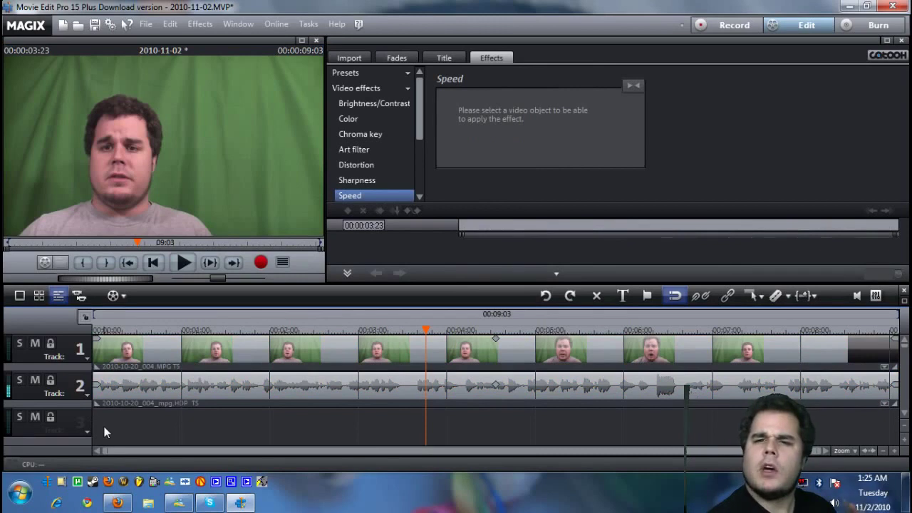
Set up an Audio recording using Microphone (High Definition Audio) as the driver.
left_click(262, 263)
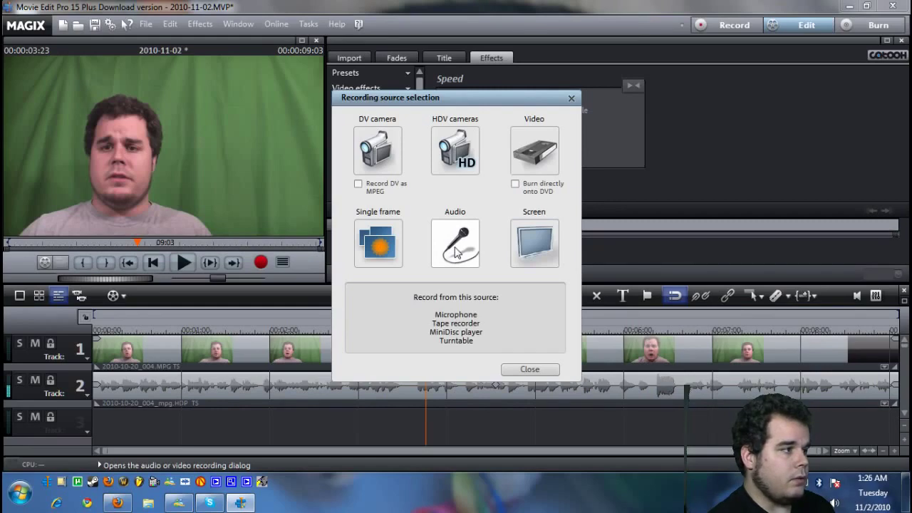
left_click(457, 250)
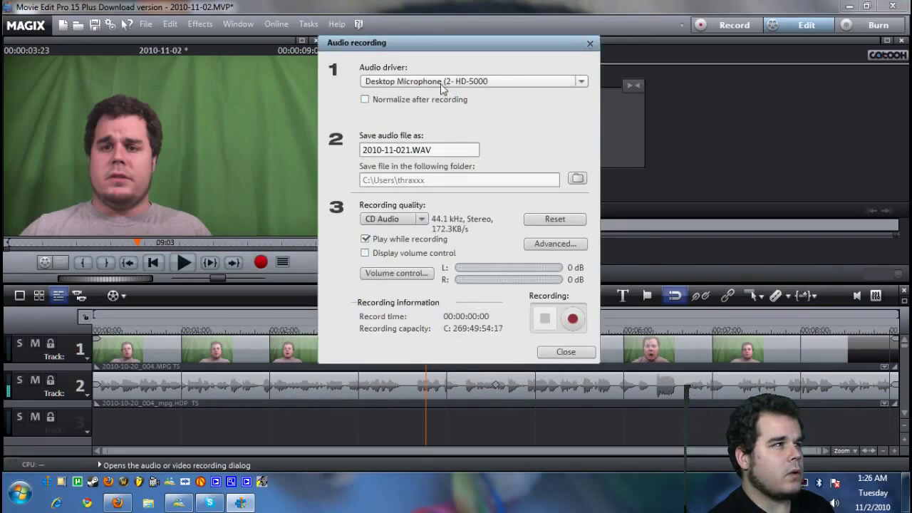
left_click(582, 84)
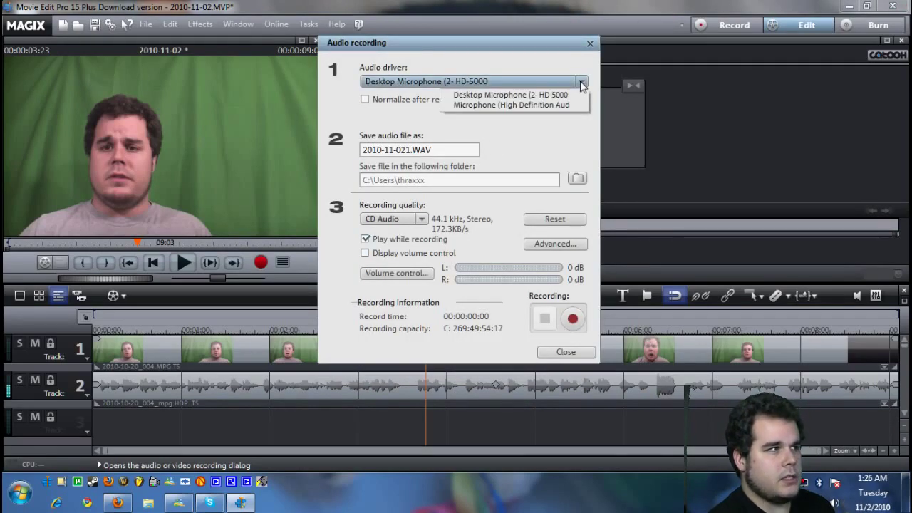
left_click(494, 105)
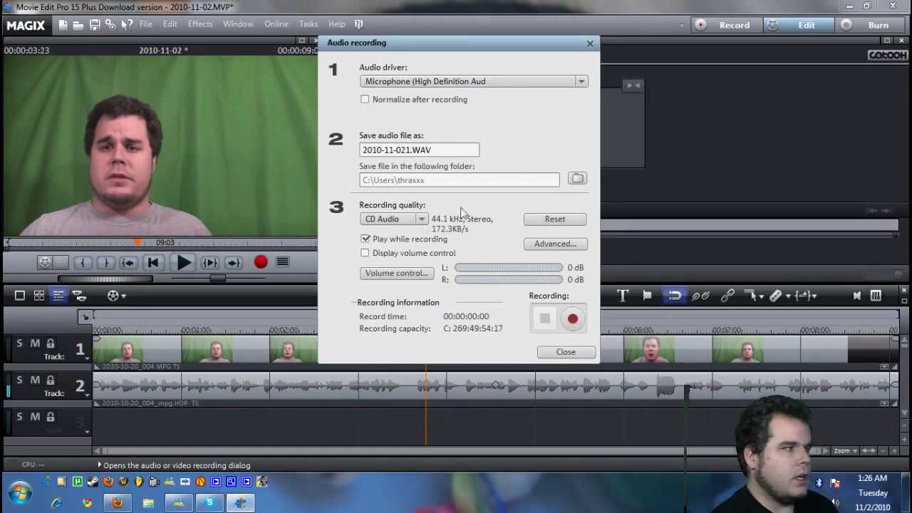
Record a short voiceover, adding clip 2010-11-021 on track 3, and close the recorder.
left_click(573, 320)
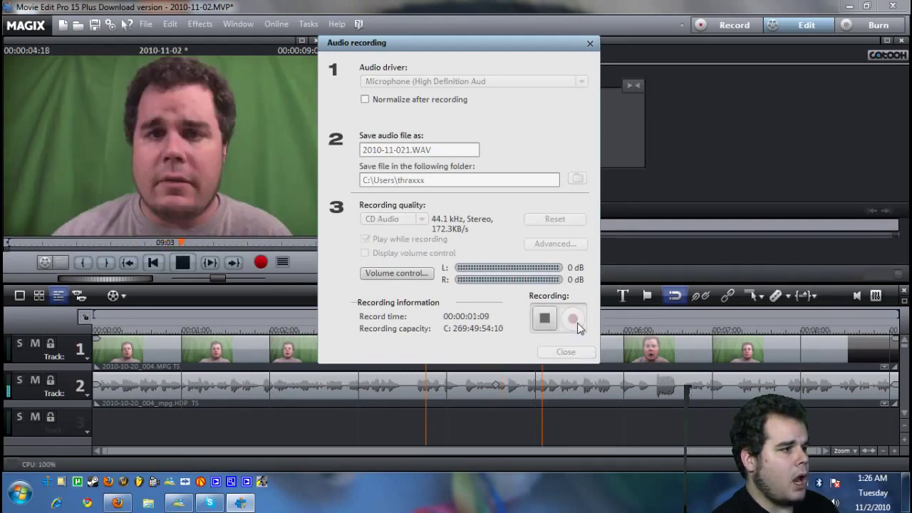
left_click(546, 320)
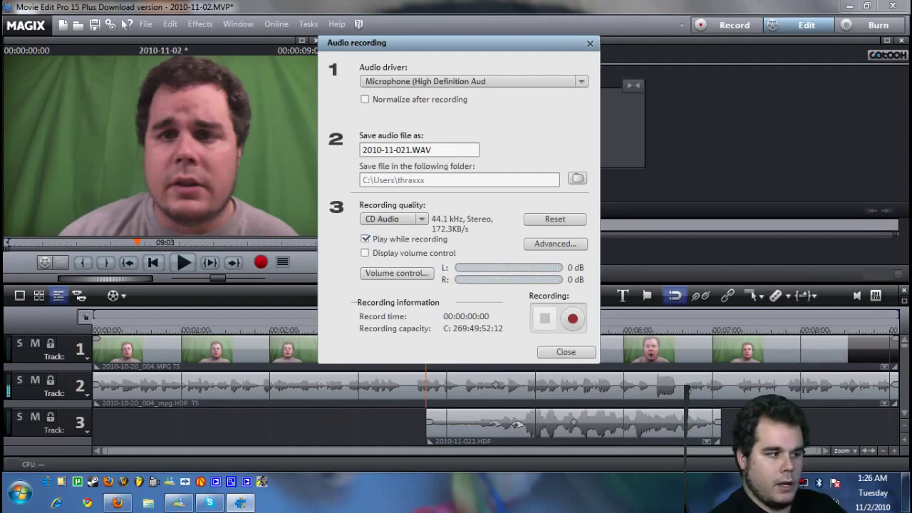
left_click(566, 352)
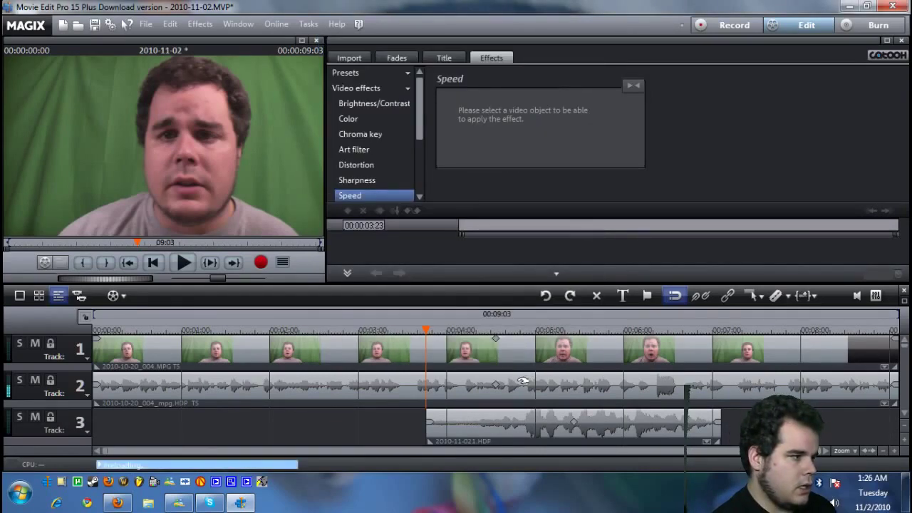
Play the project with the voiceover, then select and right-click clip 2010-11-021 on track 3.
key("space")
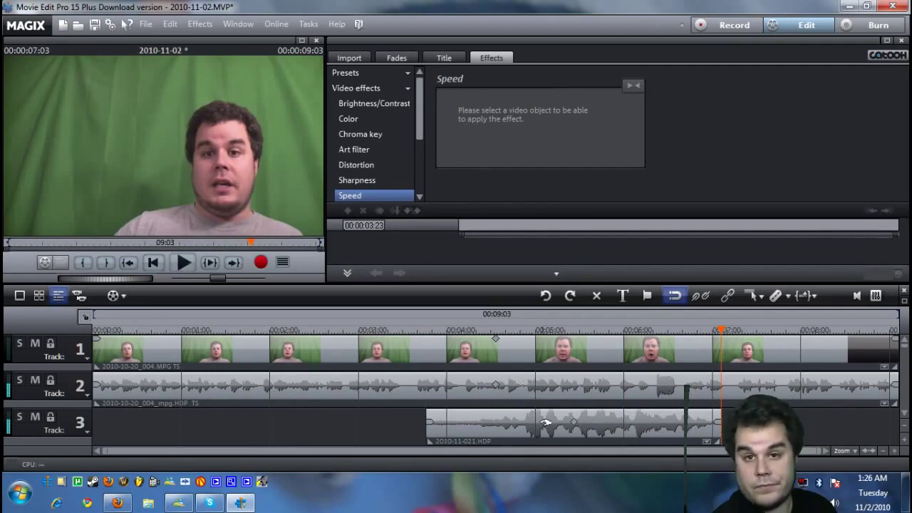
left_click(543, 419)
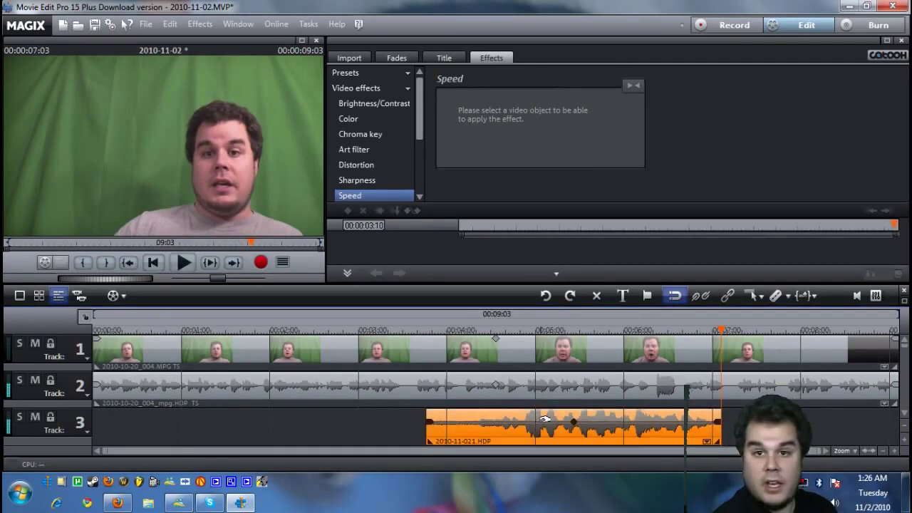
right_click(553, 422)
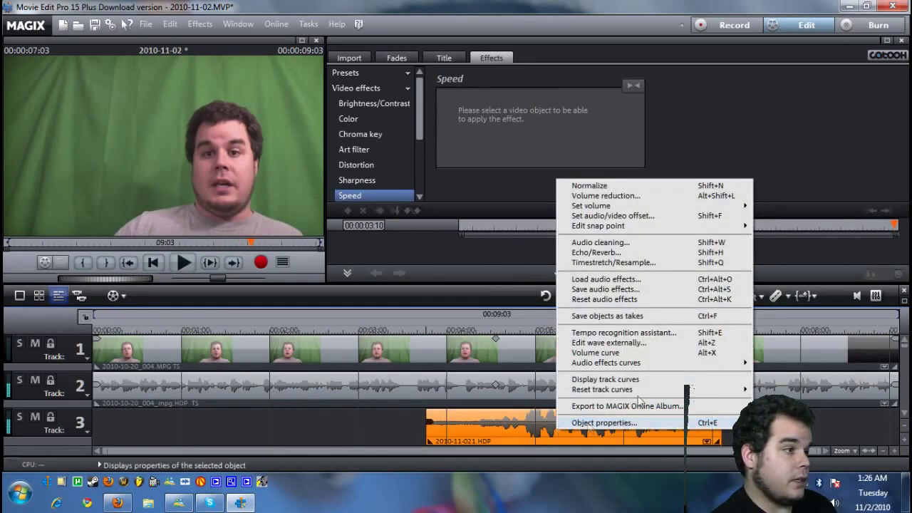
Raise the pitch of voiceover clip 2010-11-021 on track 3 via Timestretch/Resample, keeping its tempo.
left_click(650, 266)
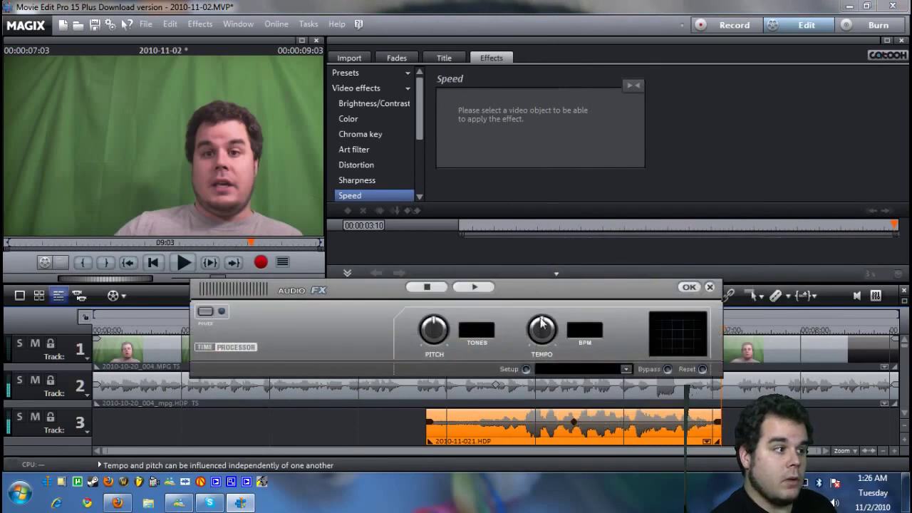
left_click_drag(543, 326, 544, 323)
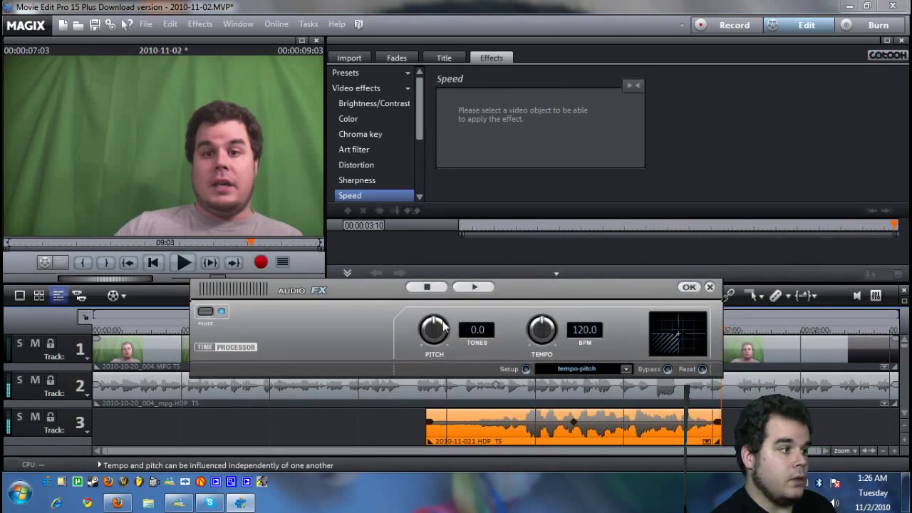
mouse_move(438, 327)
left_mouse_down()
mouse_move(444, 309)
mouse_move(454, 354)
mouse_move(440, 326)
left_mouse_up()
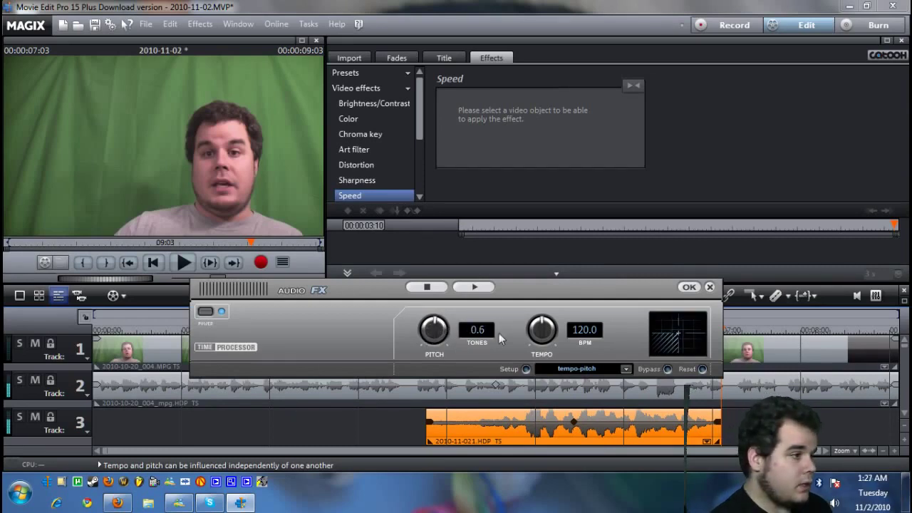
left_click(711, 288)
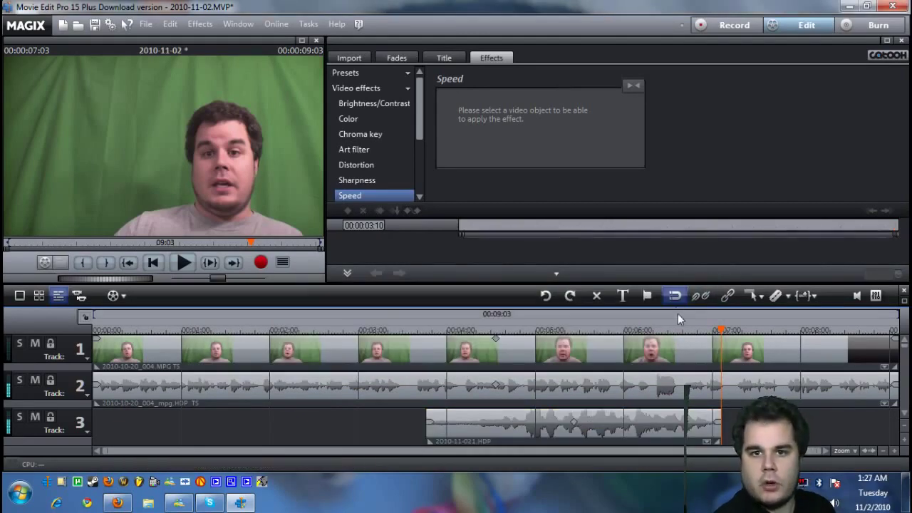